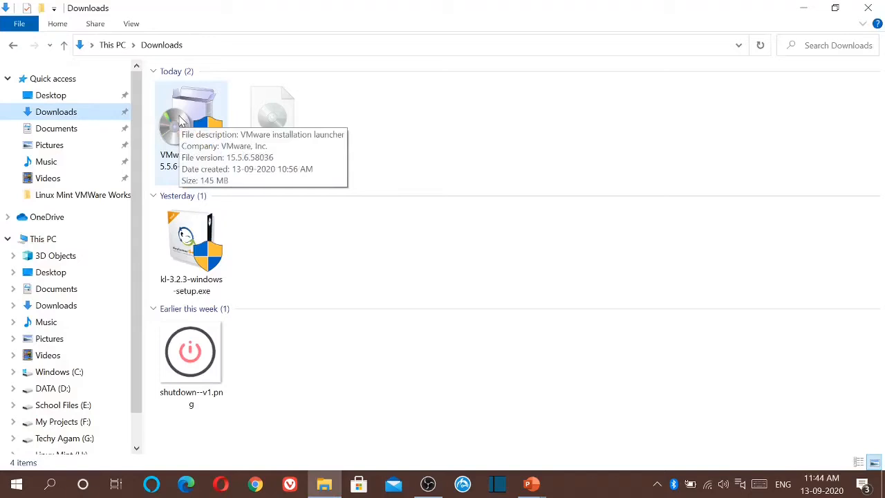
# Run the VMware Player installer .exe and allow it through User Account Control.
pyautogui.doubleClick(179, 121)
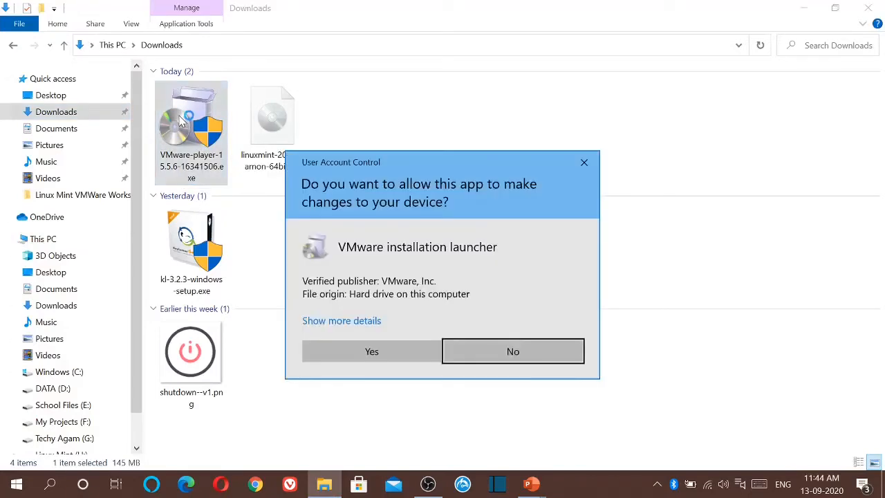
pyautogui.press('Left')
pyautogui.press('Return')
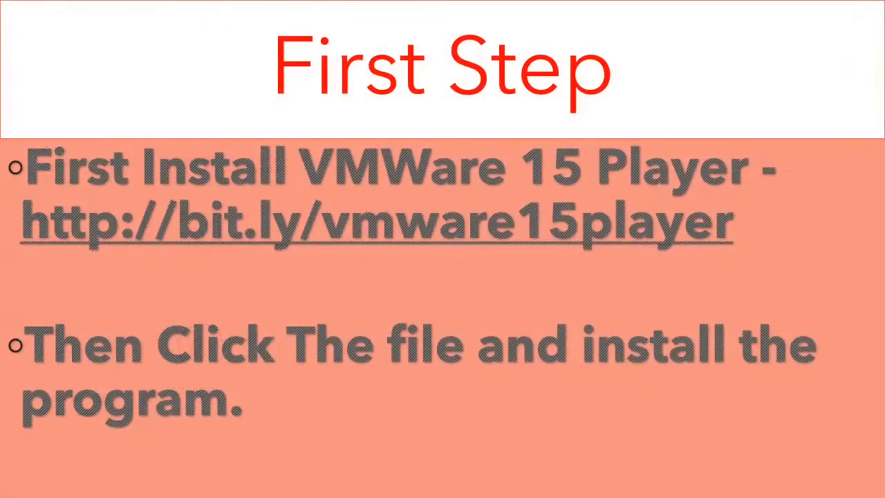
pyautogui.press('super')
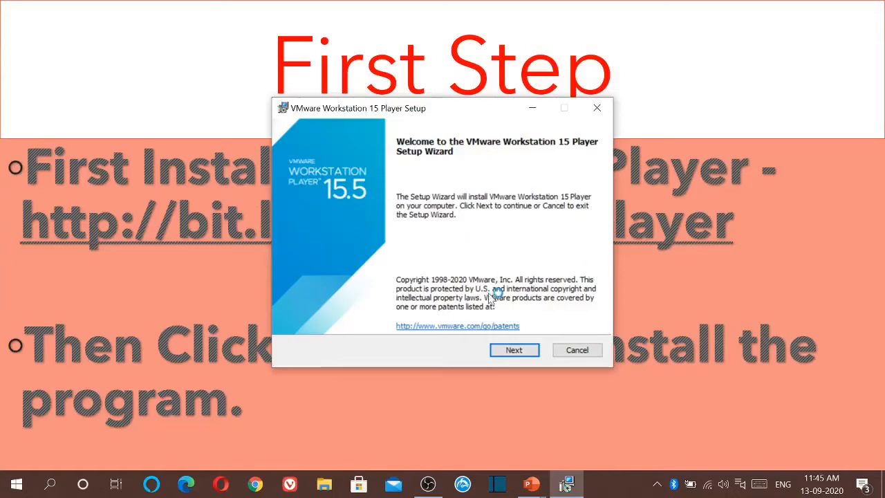
# Accept the licence and install Player with default location, update, CEIP and shortcut settings.
pyautogui.click(512, 351)
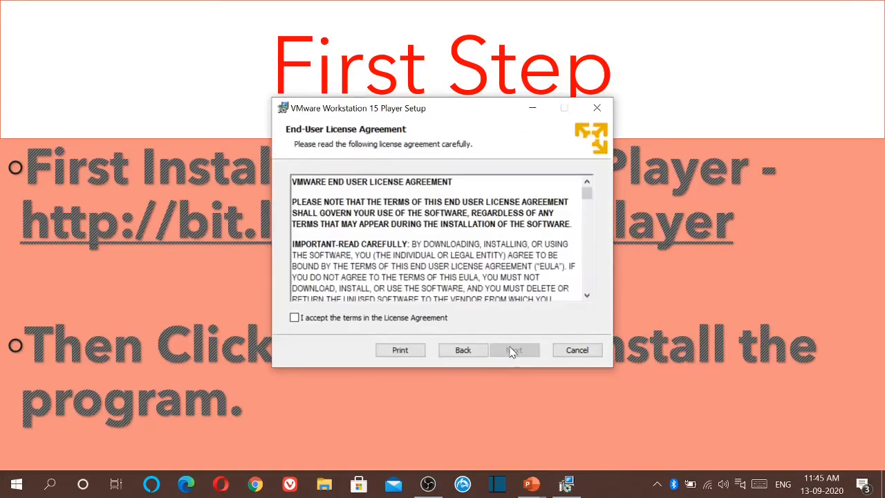
pyautogui.click(425, 321)
pyautogui.click(510, 350)
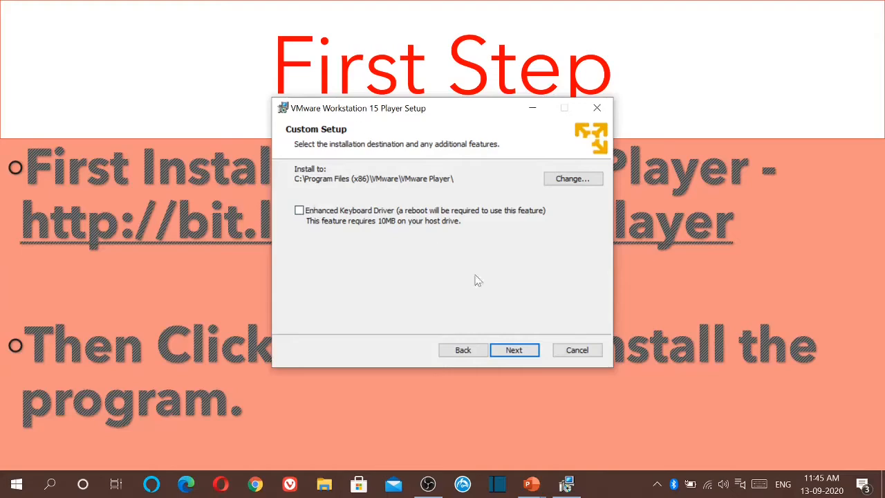
pyautogui.click(513, 350)
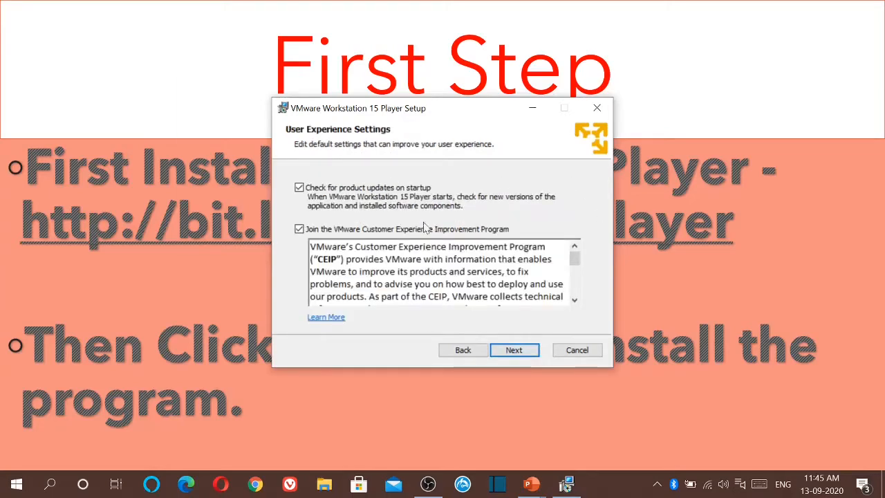
pyautogui.click(514, 353)
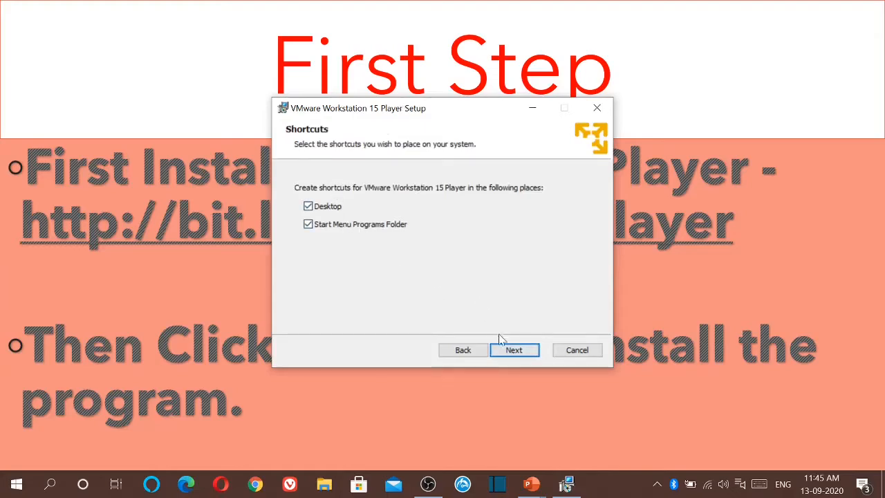
pyautogui.click(510, 351)
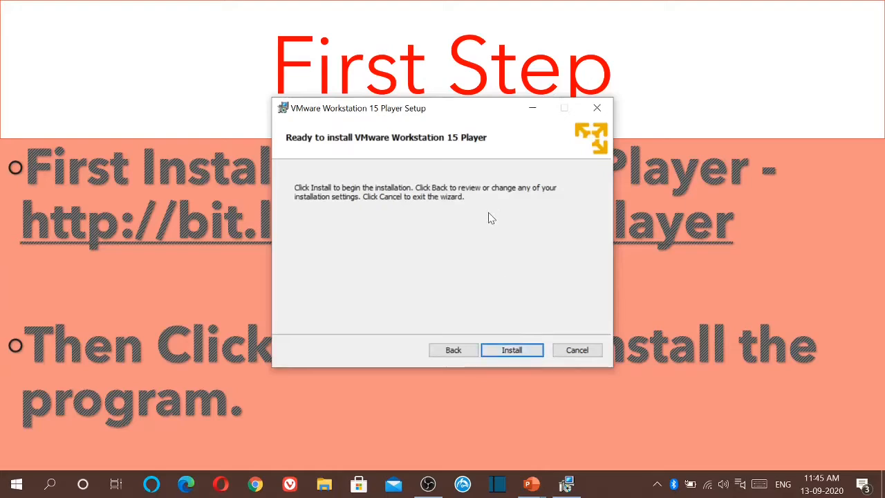
pyautogui.click(516, 351)
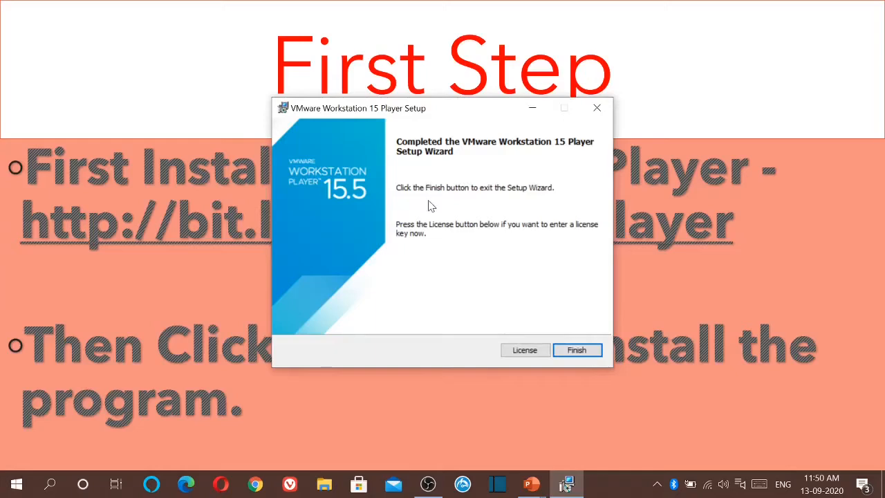
# Finish setup, launch Workstation 15 Player from its desktop shortcut, and maximize its window.
pyautogui.click(577, 350)
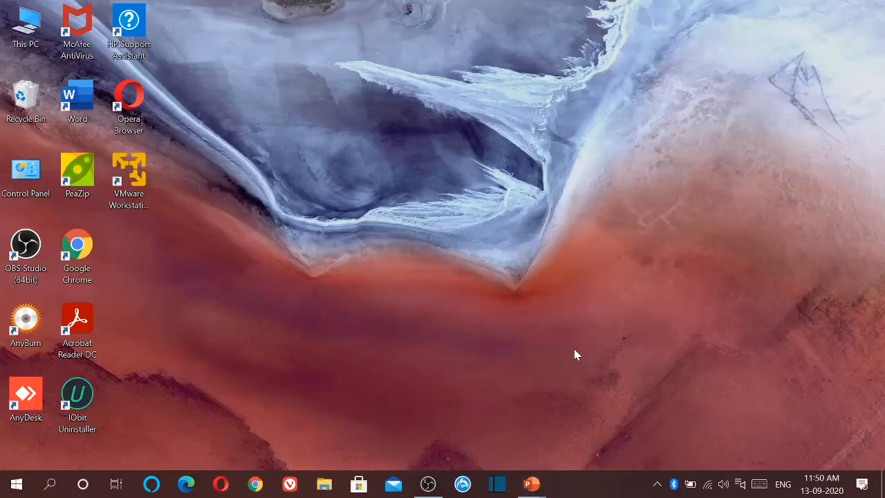
pyautogui.click(139, 180)
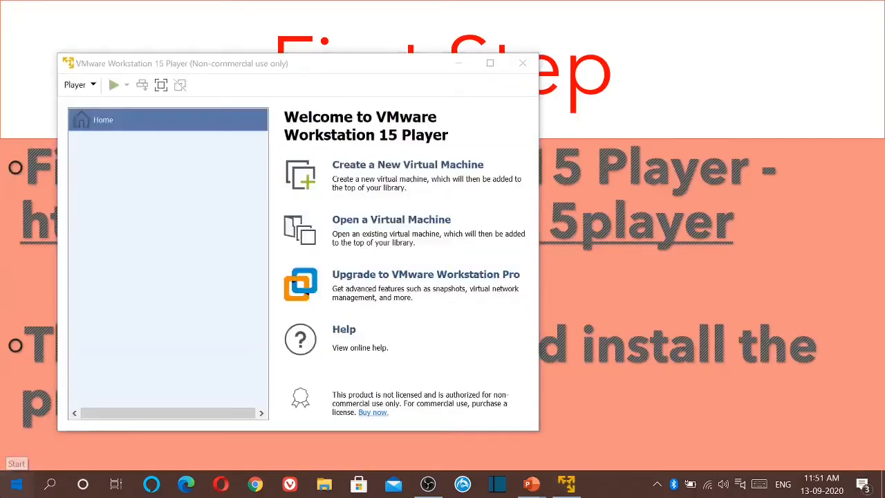
pyautogui.click(16, 484)
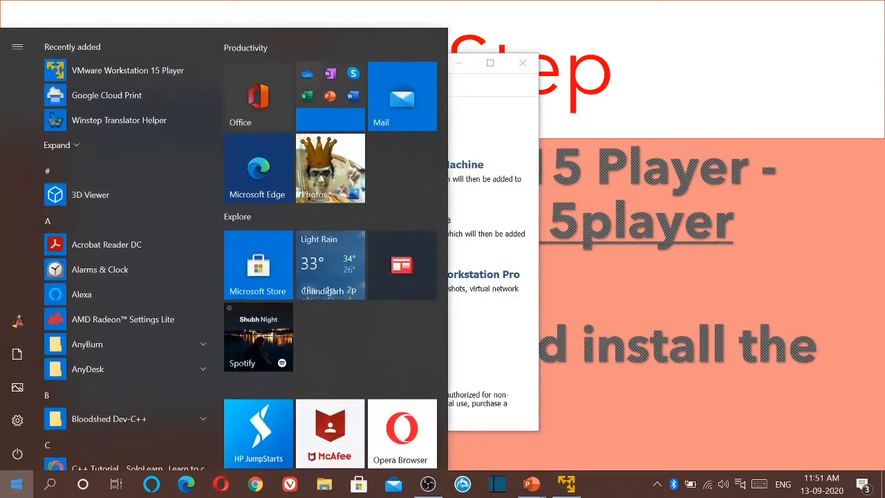
pyautogui.click(17, 484)
pyautogui.click(490, 64)
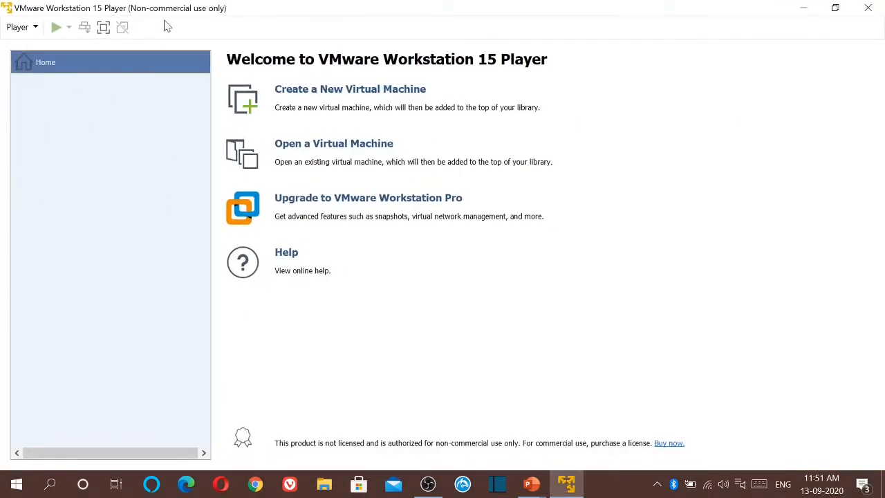
# Start a new virtual machine installing from the linuxmint-20-cinnamon-64bit.iso disc image.
pyautogui.click(382, 98)
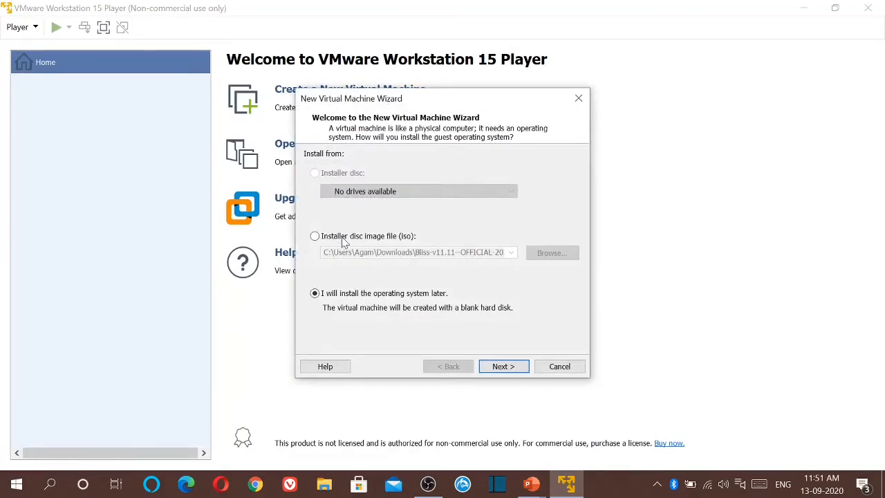
pyautogui.click(315, 236)
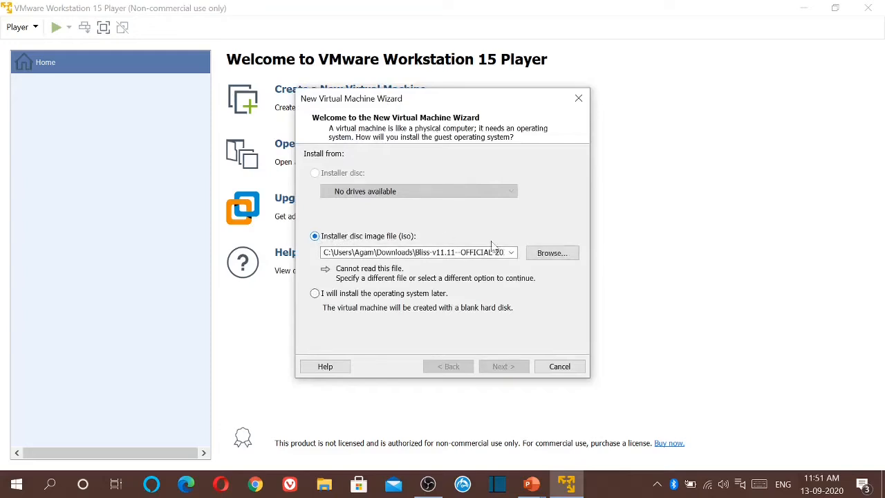
pyautogui.click(547, 255)
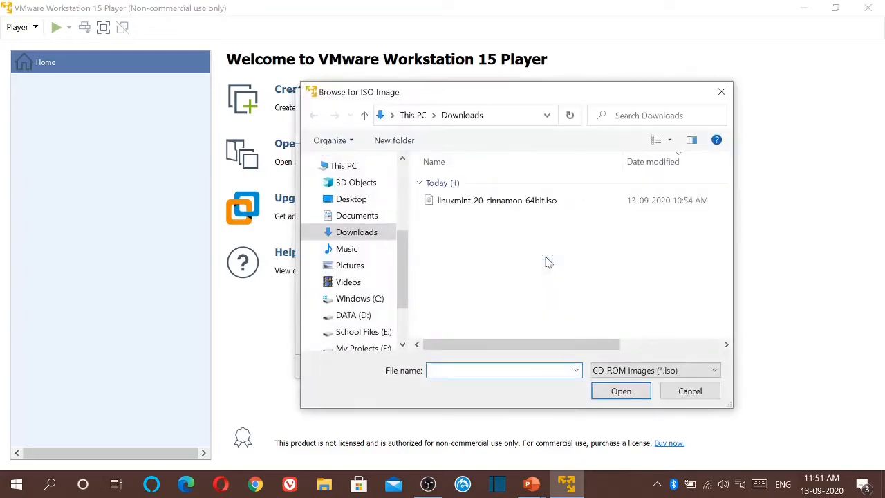
pyautogui.click(557, 200)
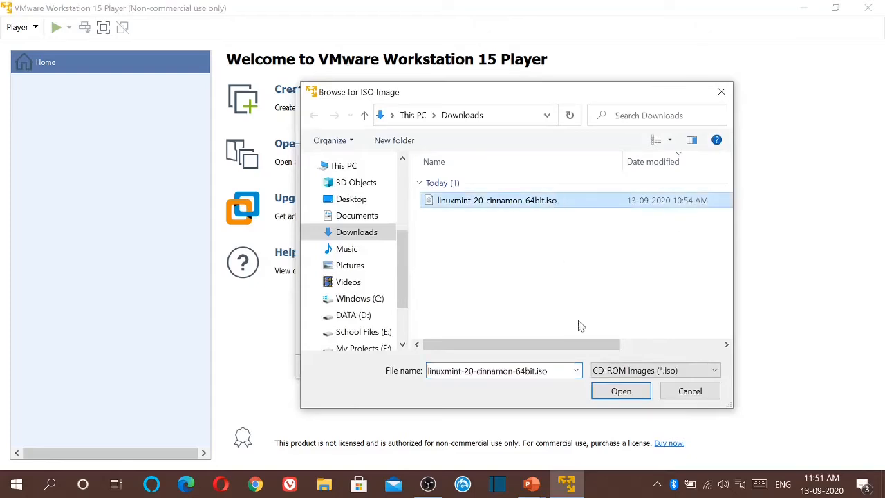
pyautogui.click(603, 393)
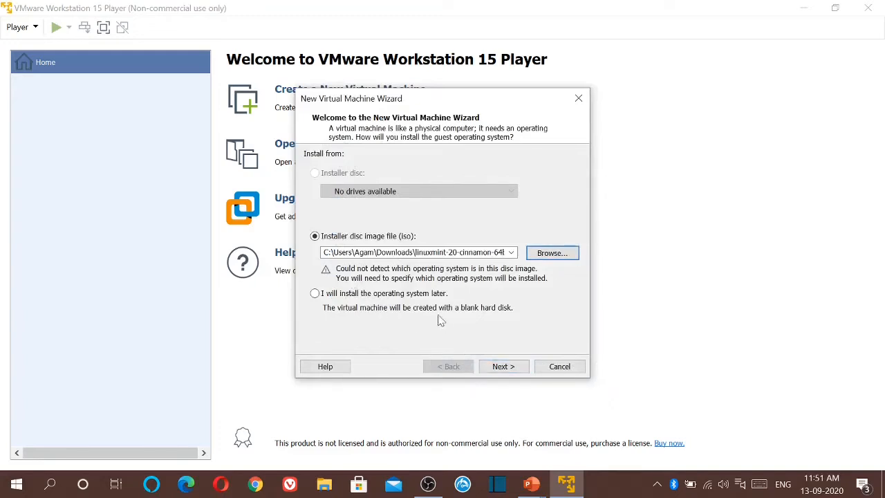
pyautogui.click(497, 370)
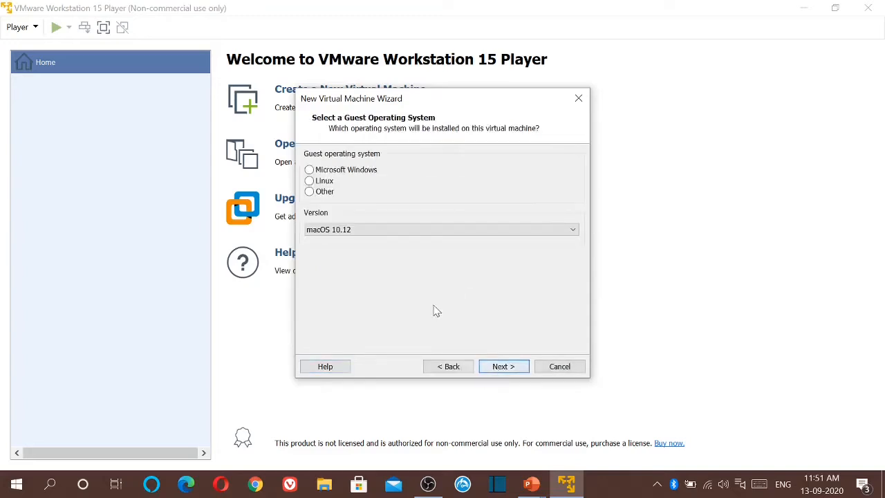
# Set the guest operating system to Linux, Other Linux 4.x 64-bit.
pyautogui.click(309, 181)
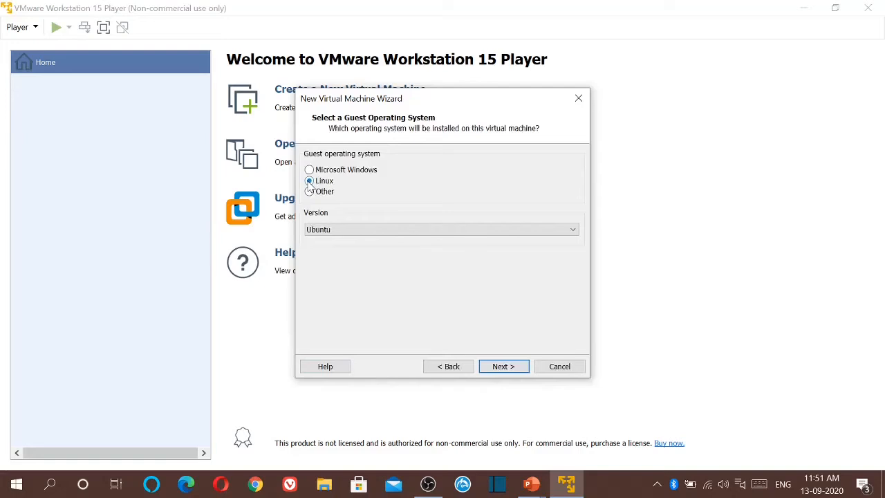
pyautogui.click(328, 230)
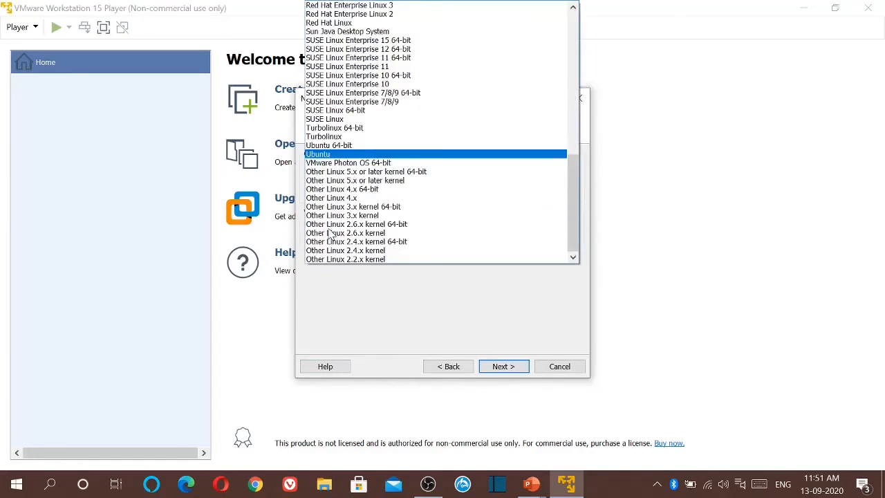
pyautogui.click(351, 189)
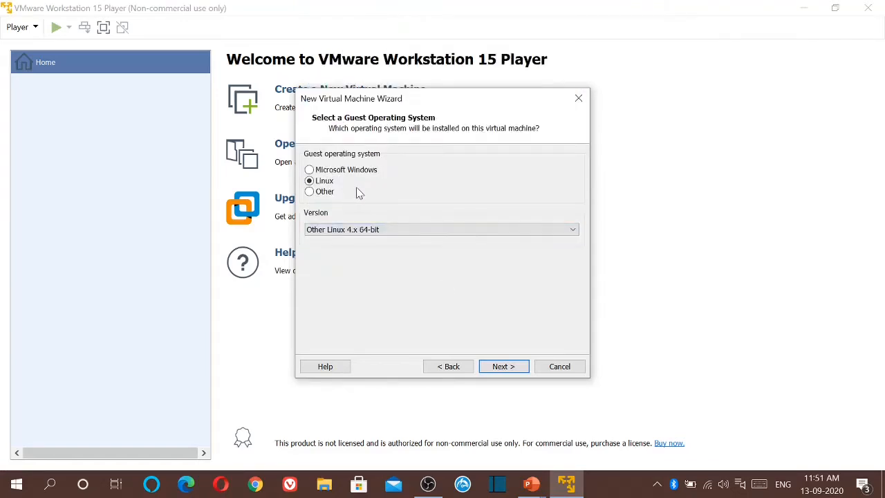
pyautogui.click(495, 365)
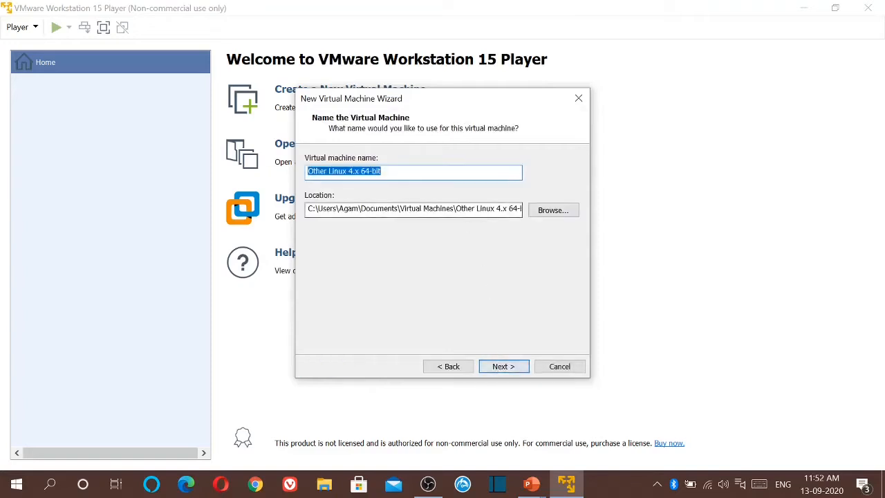
# Name the virtual machine 'Linux Mint' and store it on the Linux Mint (H:) drive.
pyautogui.press('BackSpace')
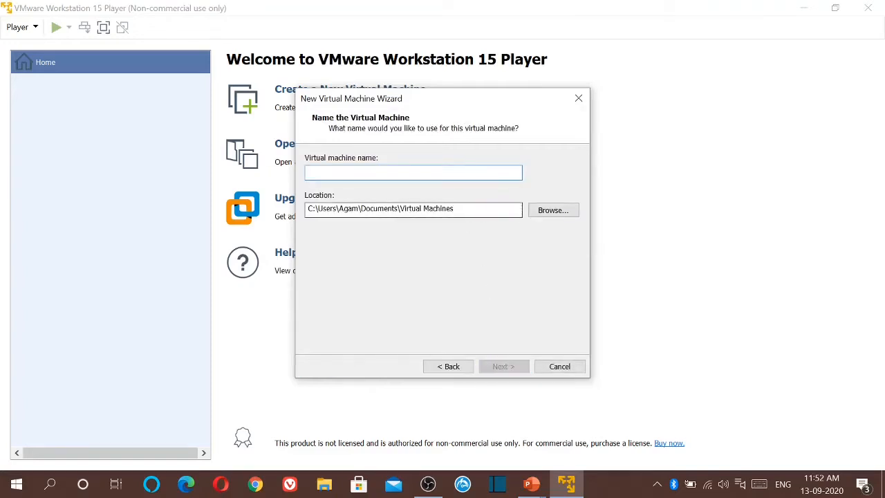
pyautogui.write('Linux M')
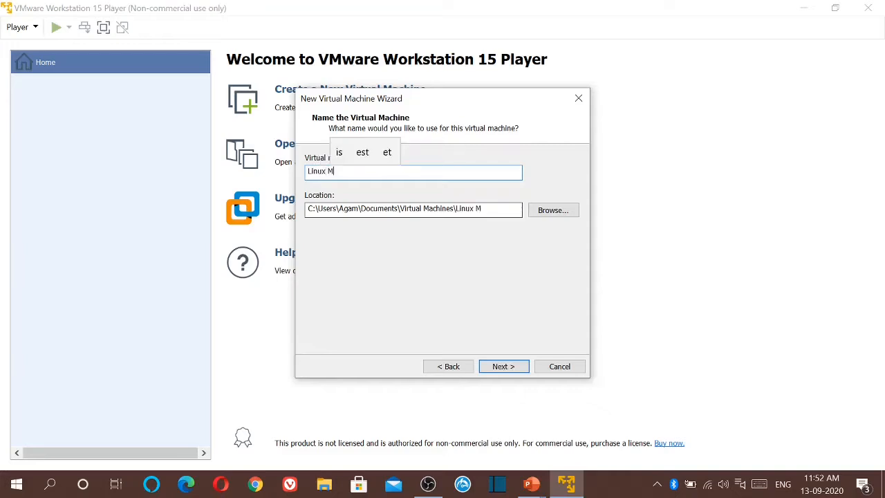
pyautogui.write('int')
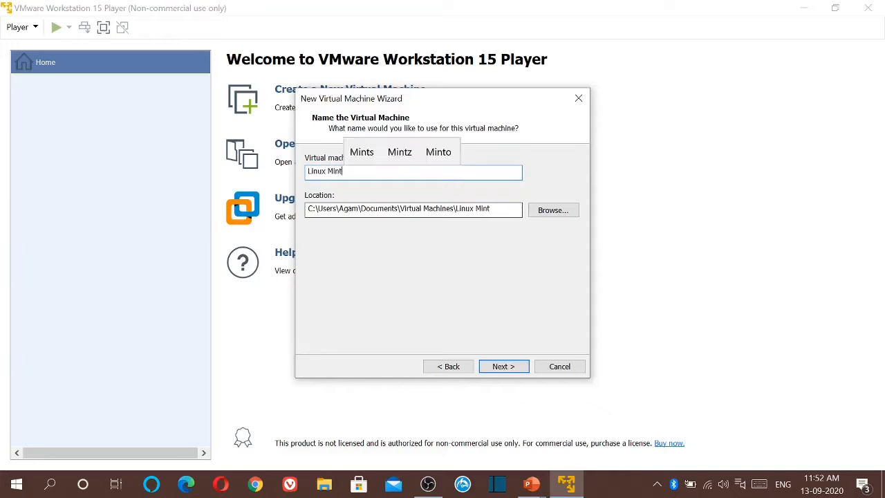
pyautogui.click(549, 210)
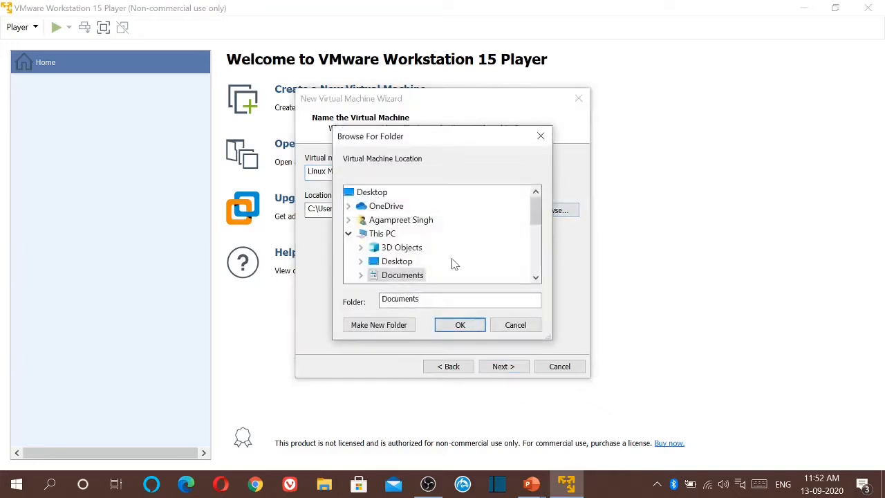
pyautogui.scroll(-4, 453, 263)
pyautogui.click(385, 250)
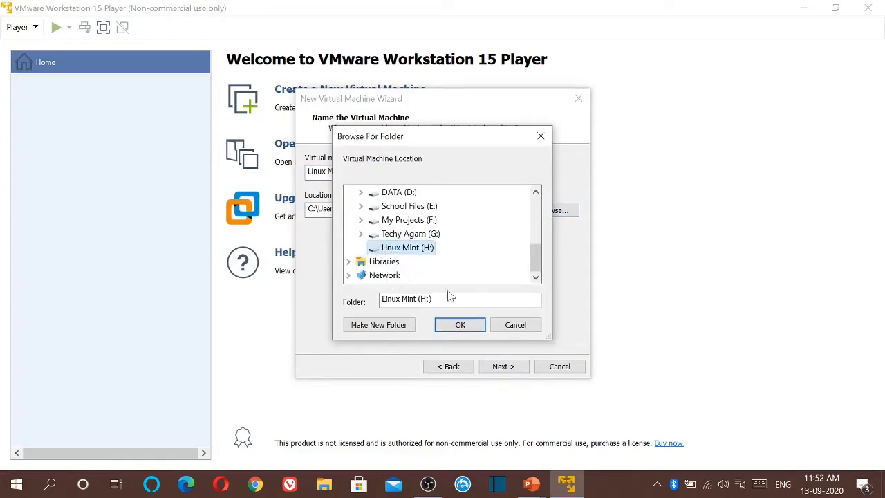
pyautogui.click(455, 325)
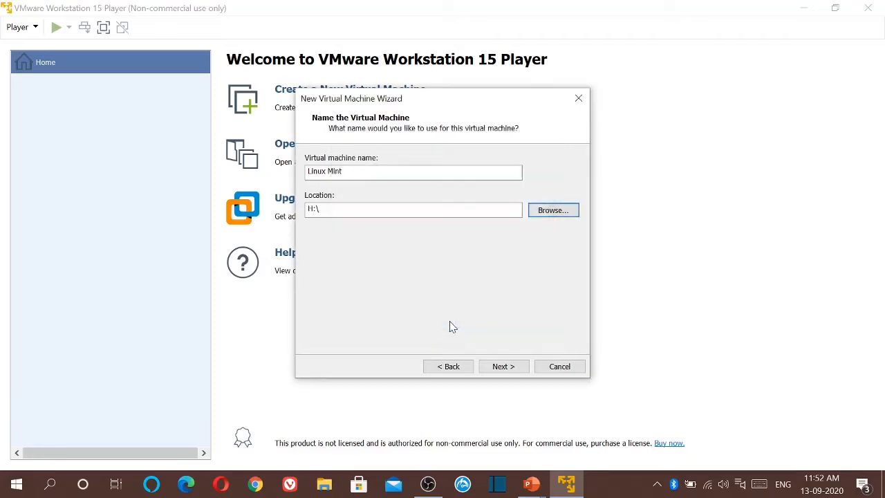
pyautogui.click(502, 367)
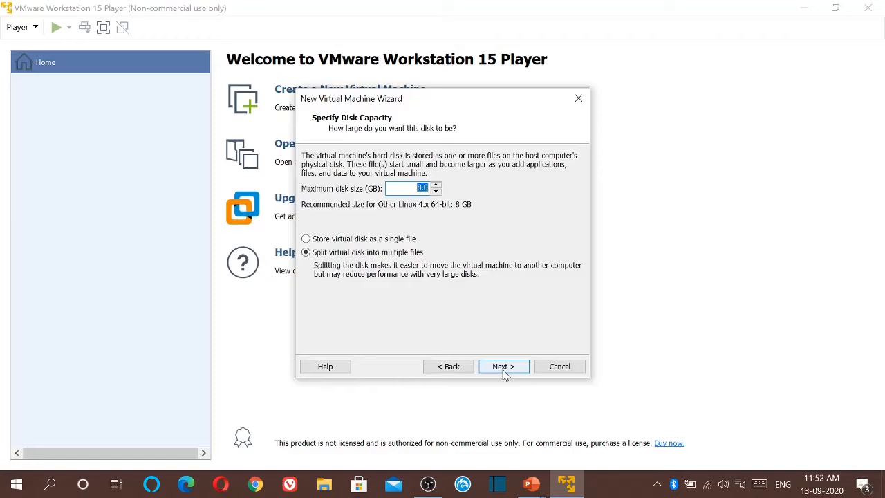
# Change the maximum disk size from 8.0 to 125 GB and continue.
pyautogui.press('BackSpace')
pyautogui.write('125')
pyautogui.click(488, 371)
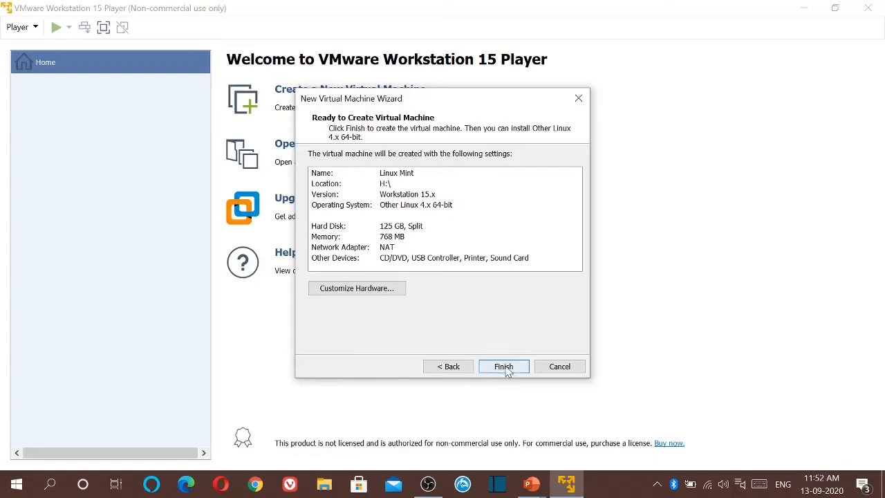
# Raise the virtual machine's memory from 768 MB to 3072 MB in the hardware settings.
pyautogui.click(365, 289)
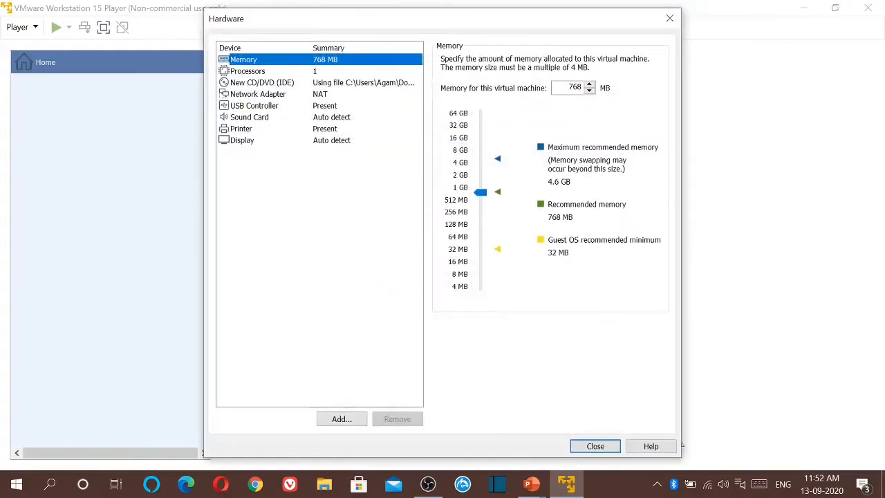
pyautogui.press('BackSpace')
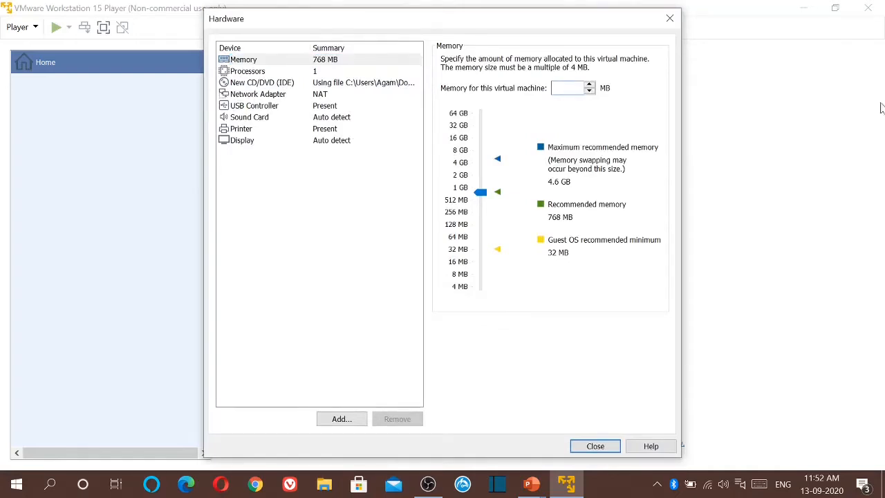
pyautogui.write('3072')
pyautogui.click(266, 122)
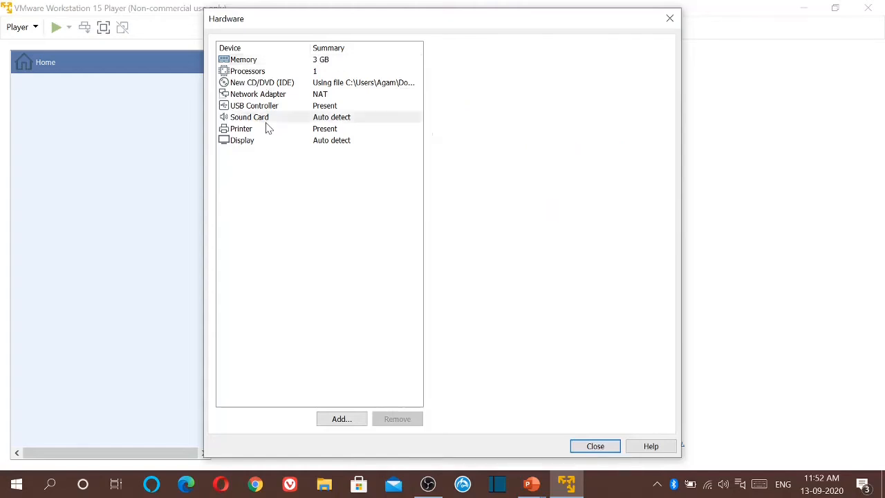
# Review the CD/DVD, network, USB, printer and display settings, then create the virtual machine.
pyautogui.click(276, 84)
pyautogui.click(277, 95)
pyautogui.click(276, 106)
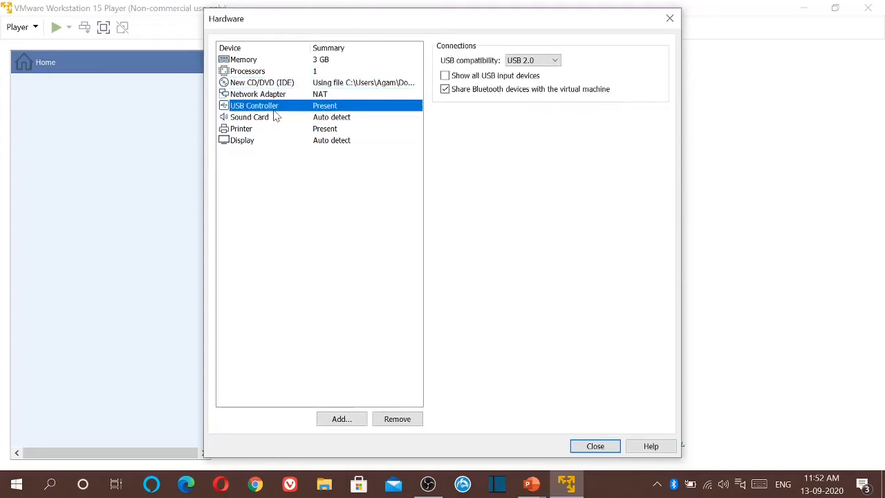
pyautogui.click(273, 129)
pyautogui.click(277, 140)
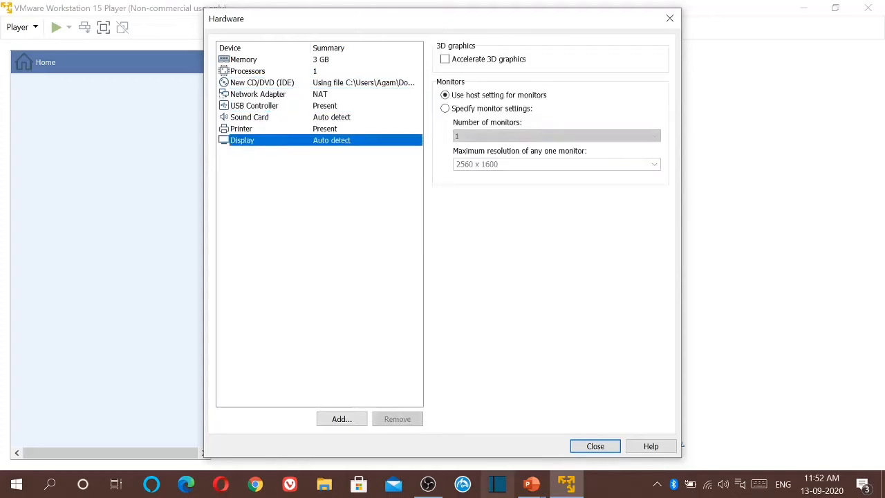
pyautogui.click(595, 446)
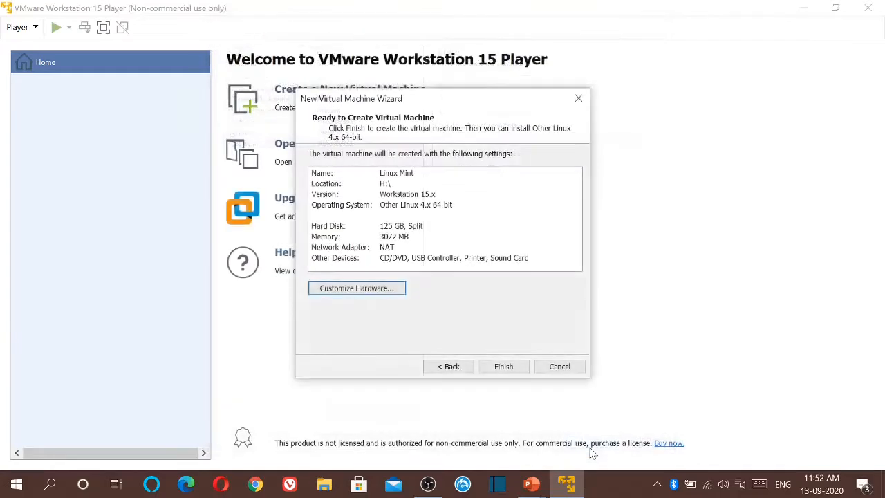
pyautogui.click(512, 368)
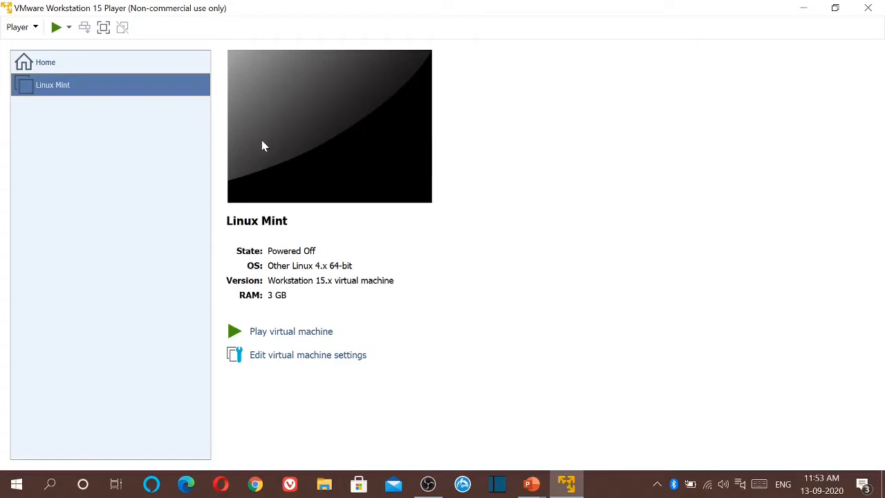
# Power on the Linux Mint VM, accept the VMware Tools download, and boot to the live desktop.
pyautogui.click(292, 331)
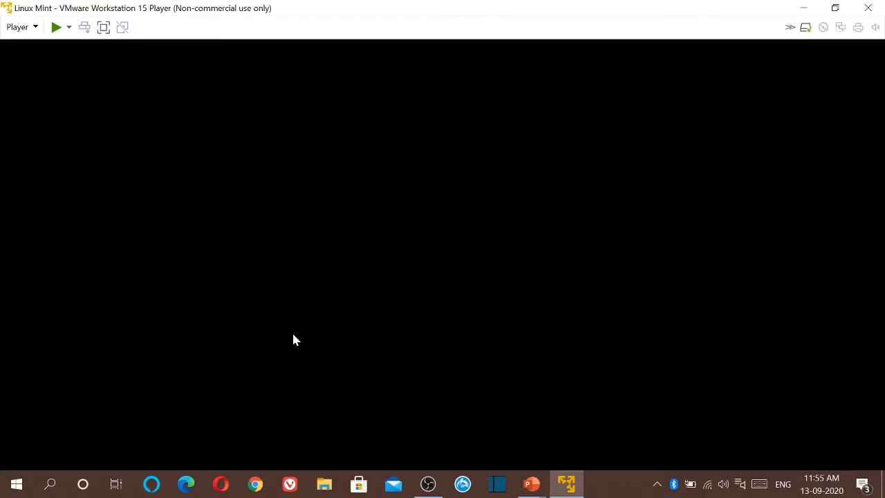
pyautogui.click(436, 286)
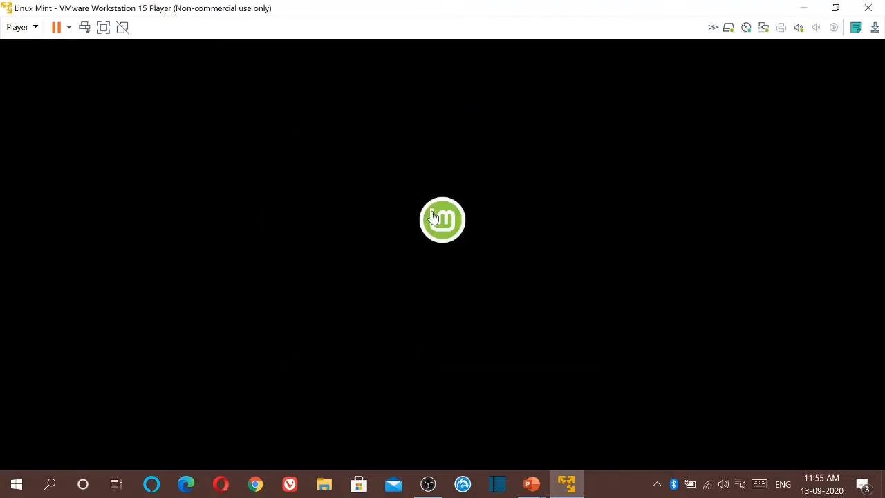
pyautogui.click(432, 211)
pyautogui.hotkey('ctrl', 'alt')
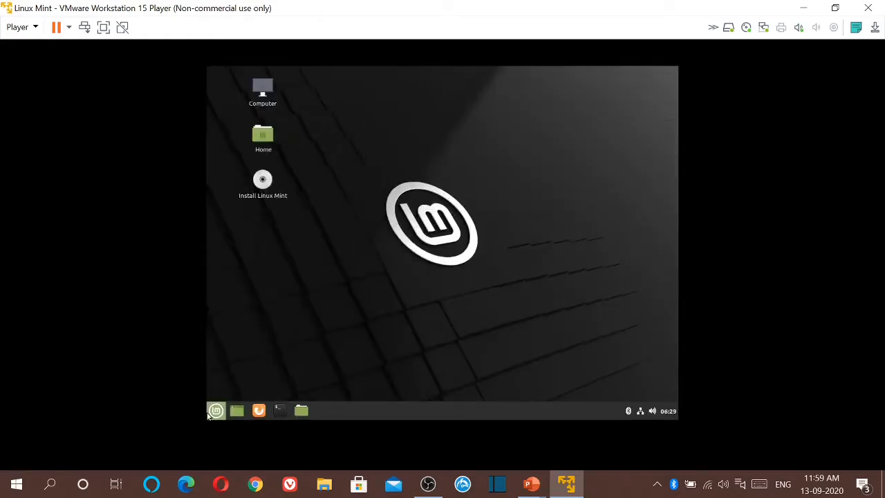
pyautogui.click(209, 412)
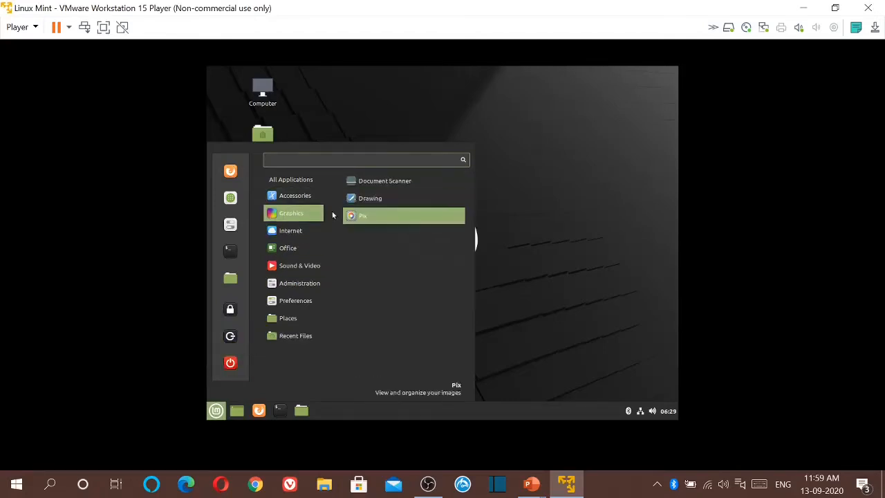
pyautogui.click(514, 219)
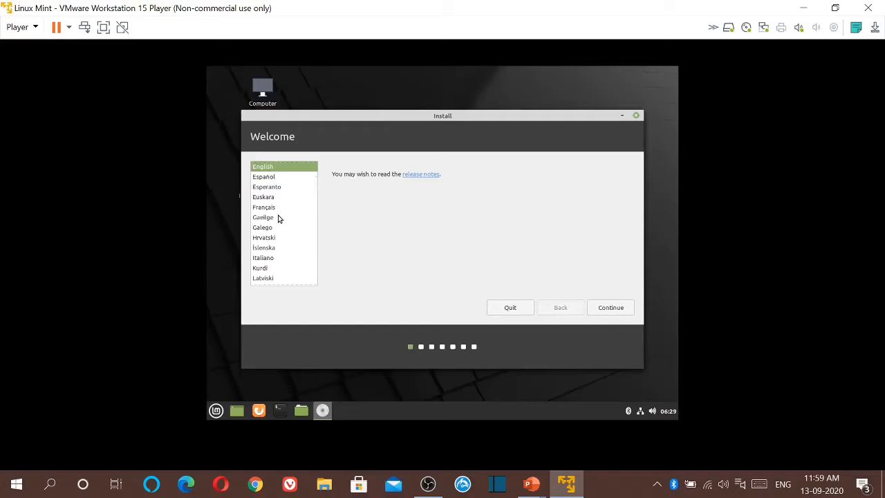
# Continue with English, the English (US) keyboard layout, and no multimedia codecs.
pyautogui.click(611, 311)
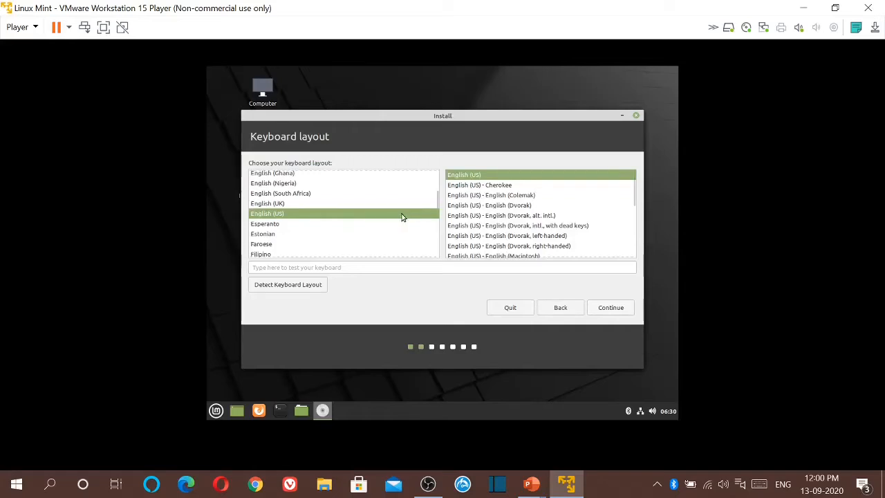
pyautogui.click(608, 311)
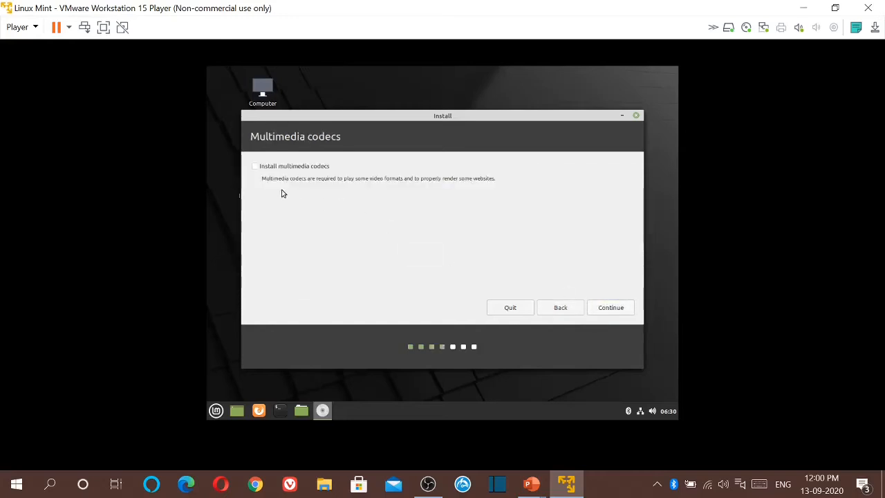
pyautogui.click(622, 310)
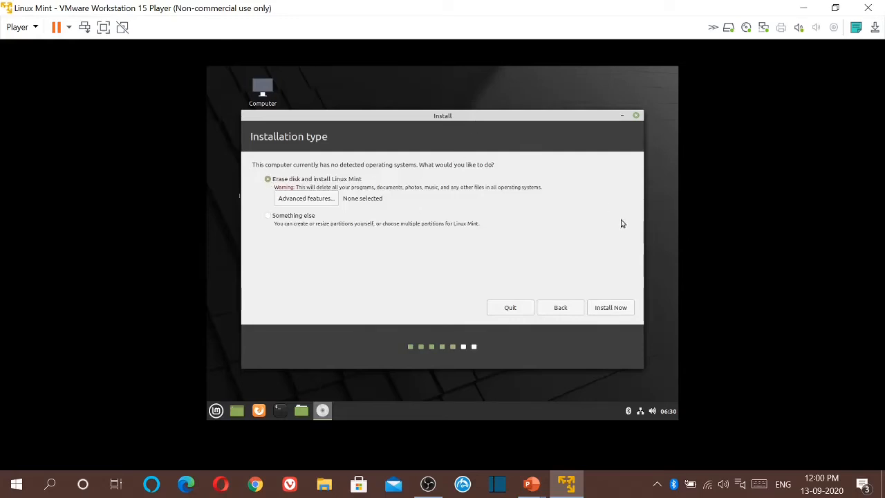
# Install with Erase disk and install Linux Mint, confirming the partition changes.
pyautogui.click(612, 313)
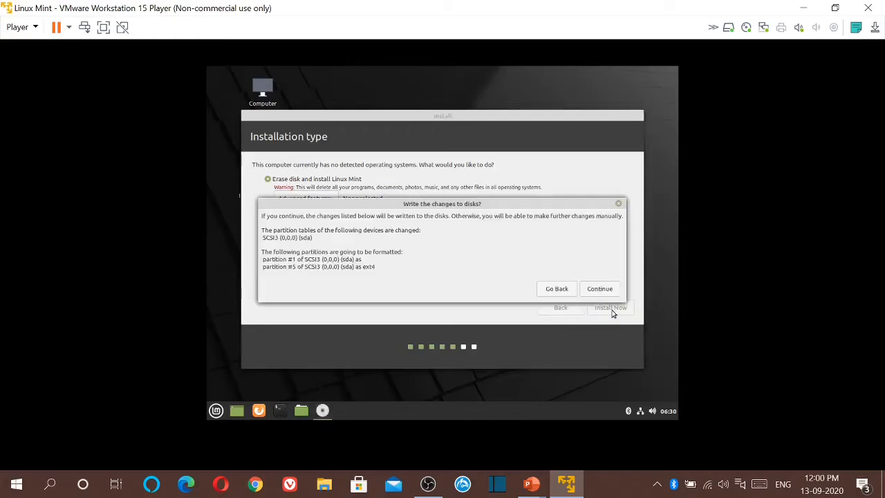
pyautogui.click(603, 289)
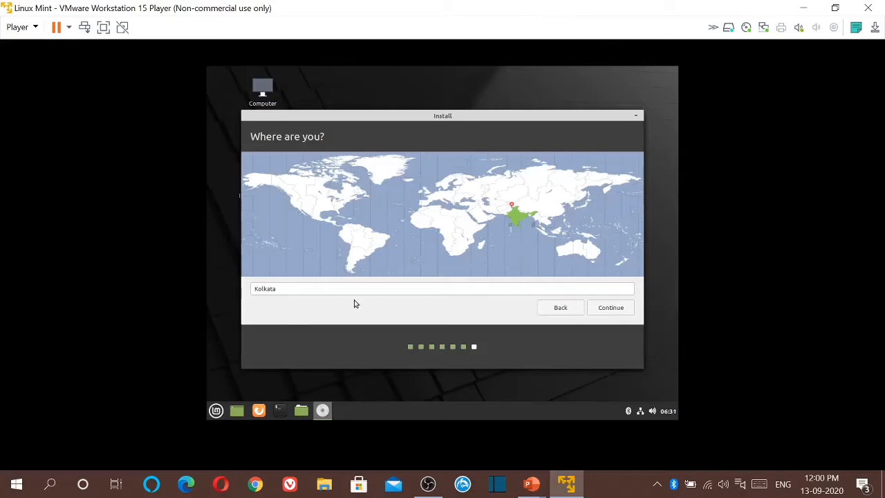
# Replace the suggested Kolkata location with India Time and accept it.
pyautogui.press('BackSpace')
pyautogui.press('BackSpace')
pyautogui.press('BackSpace')
pyautogui.press('BackSpace')
pyautogui.press('BackSpace')
pyautogui.press('BackSpace')
pyautogui.press('BackSpace')
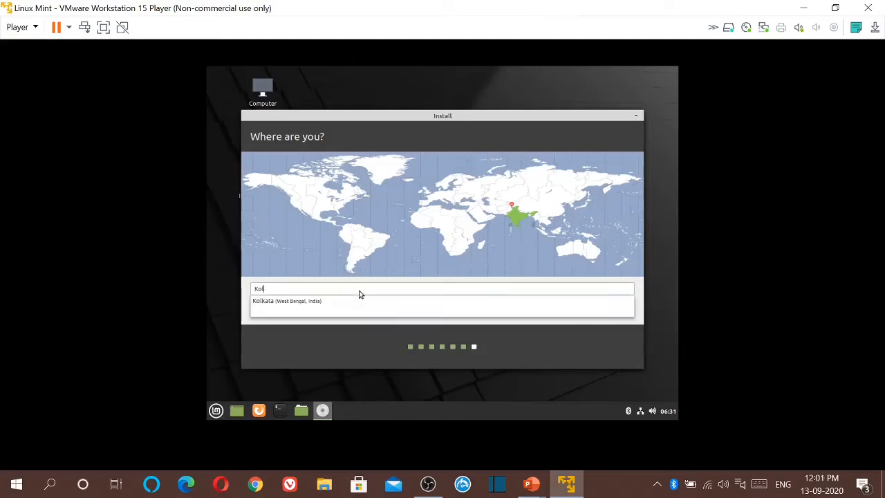
pyautogui.write('india')
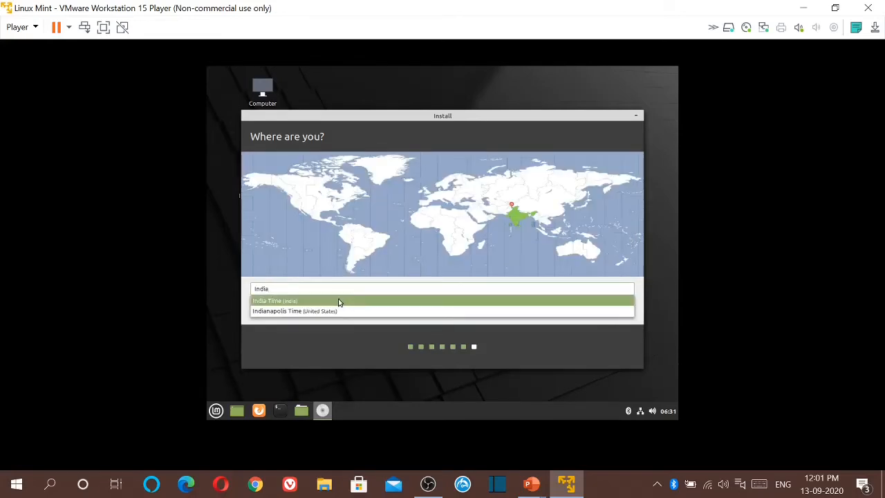
pyautogui.click(338, 301)
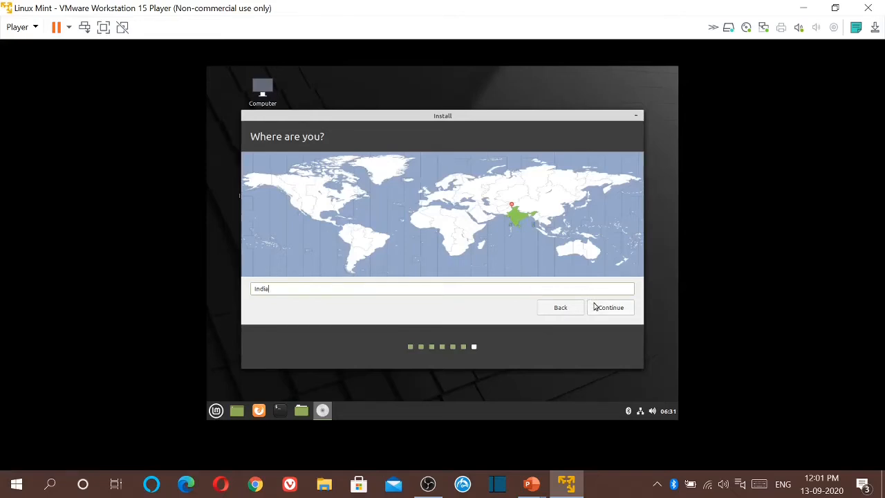
pyautogui.click(601, 309)
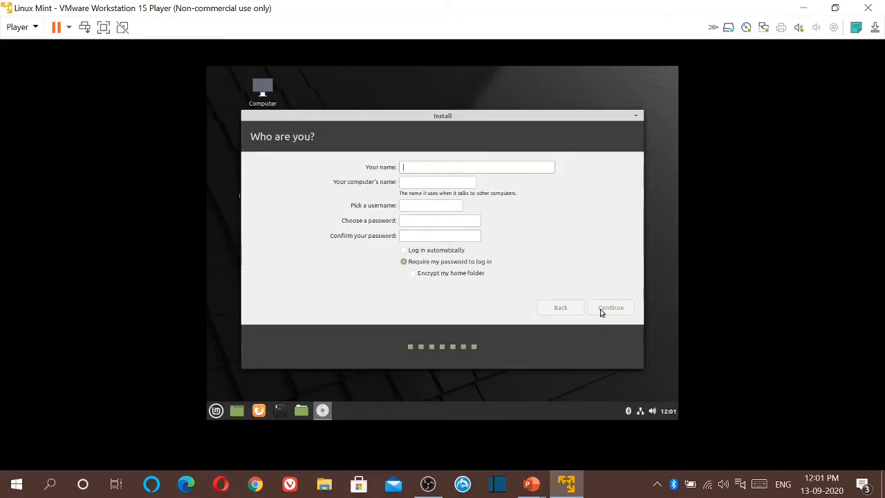
# Enter the user's full name and replace the auto-filled username with a custom one.
pyautogui.write('Techy ')
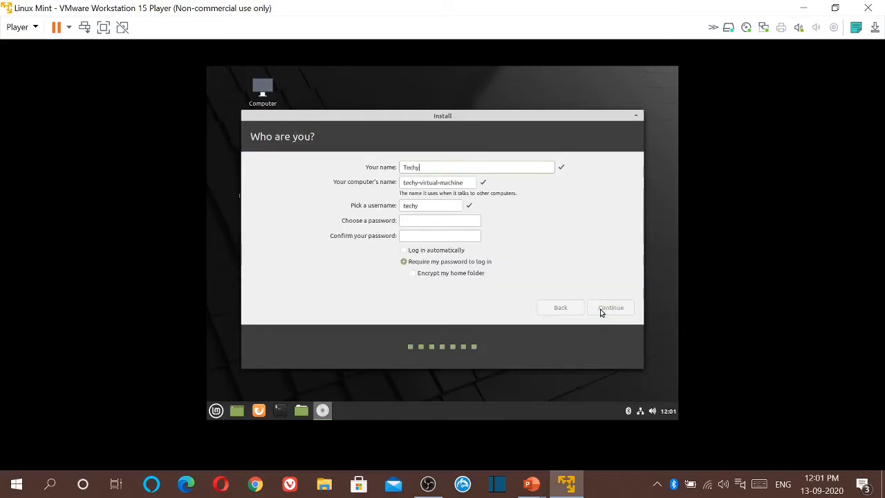
pyautogui.write('Ag')
pyautogui.click(433, 205)
pyautogui.write('agam786')
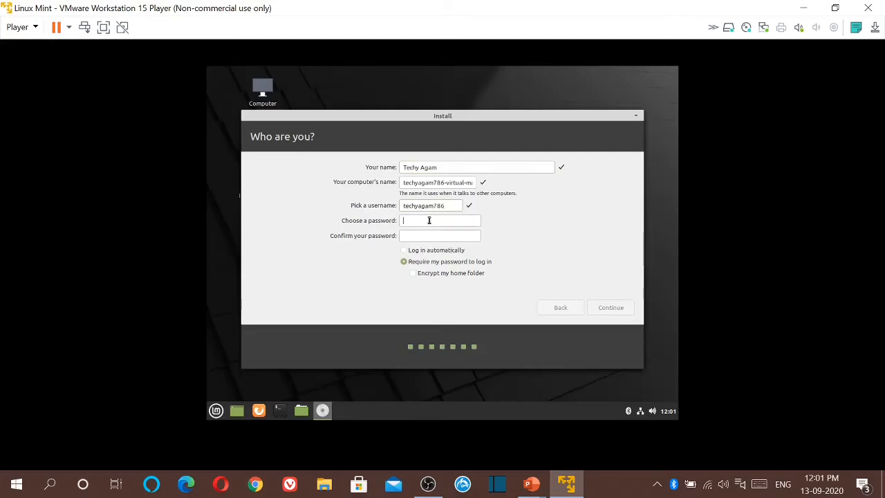
pyautogui.write('123456789012')
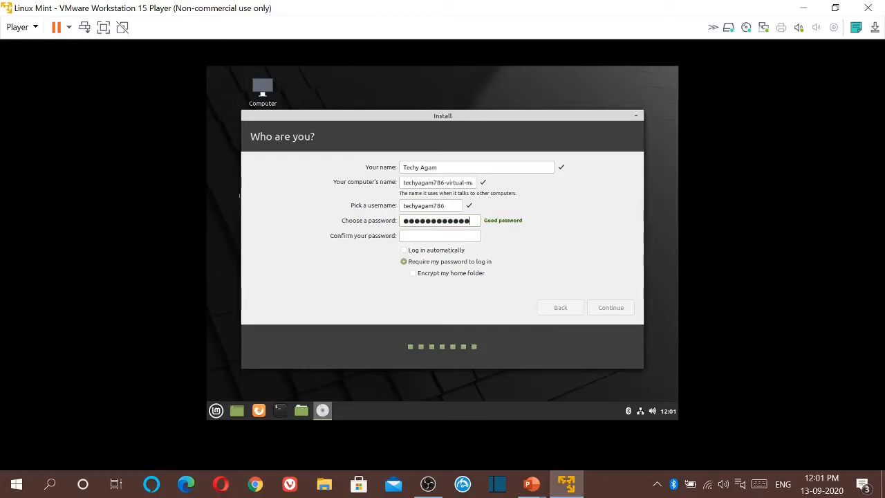
pyautogui.write('123456789012')
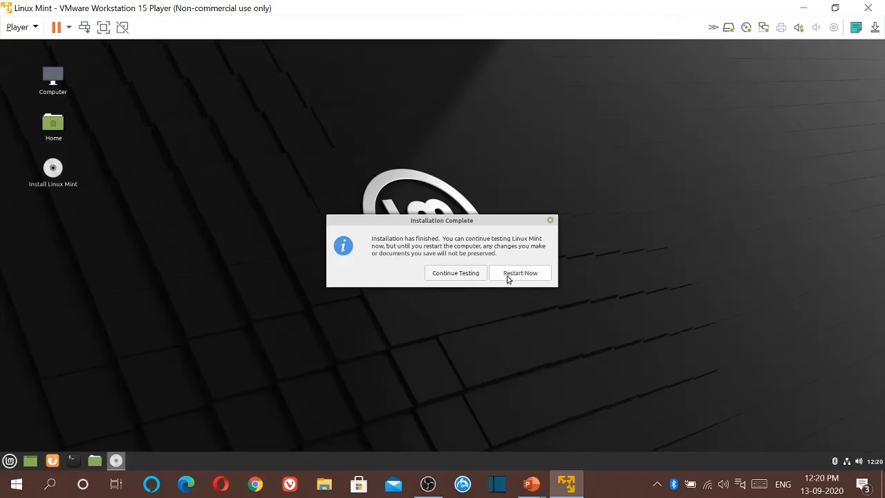
# Restart the virtual machine and confirm the installation medium has been removed.
pyautogui.click(507, 275)
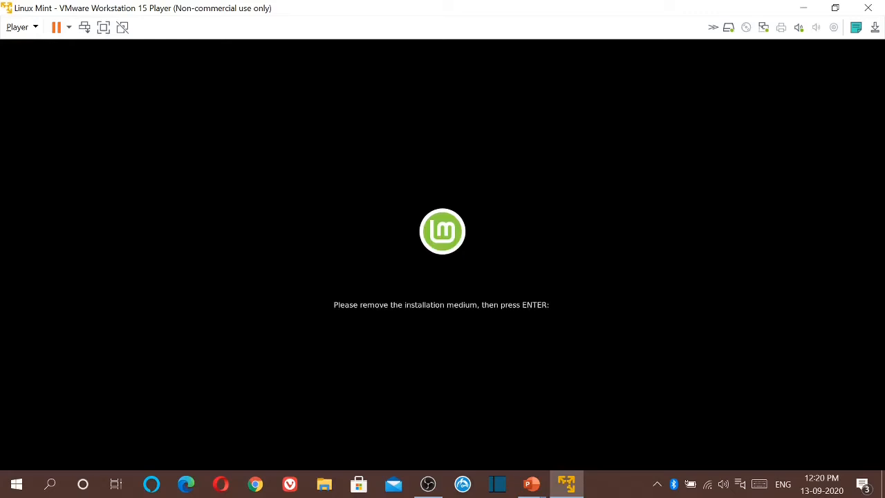
pyautogui.press('Return')
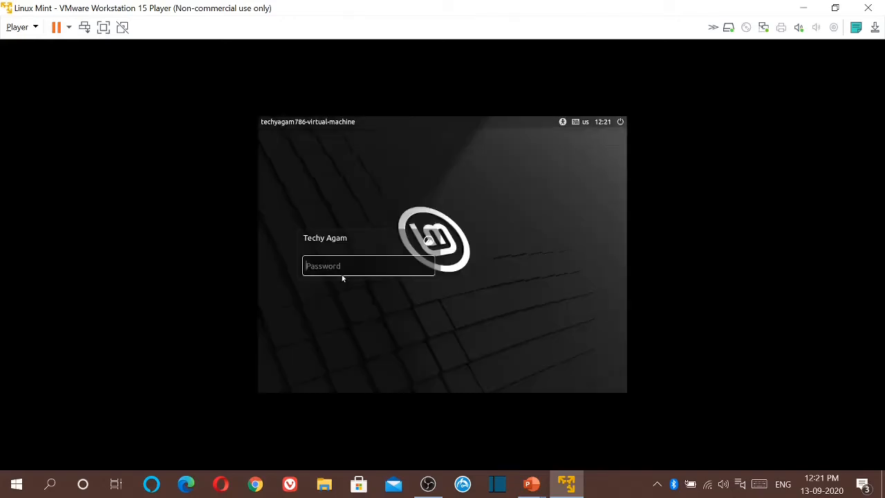
# Enter the account password on the Linux Mint login screen and submit it.
pyautogui.write('••••••••••••')
pyautogui.press('Return')
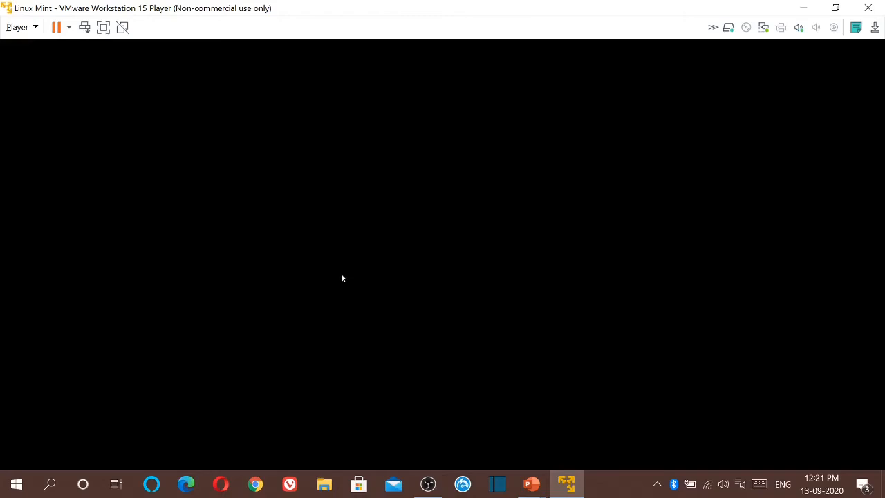